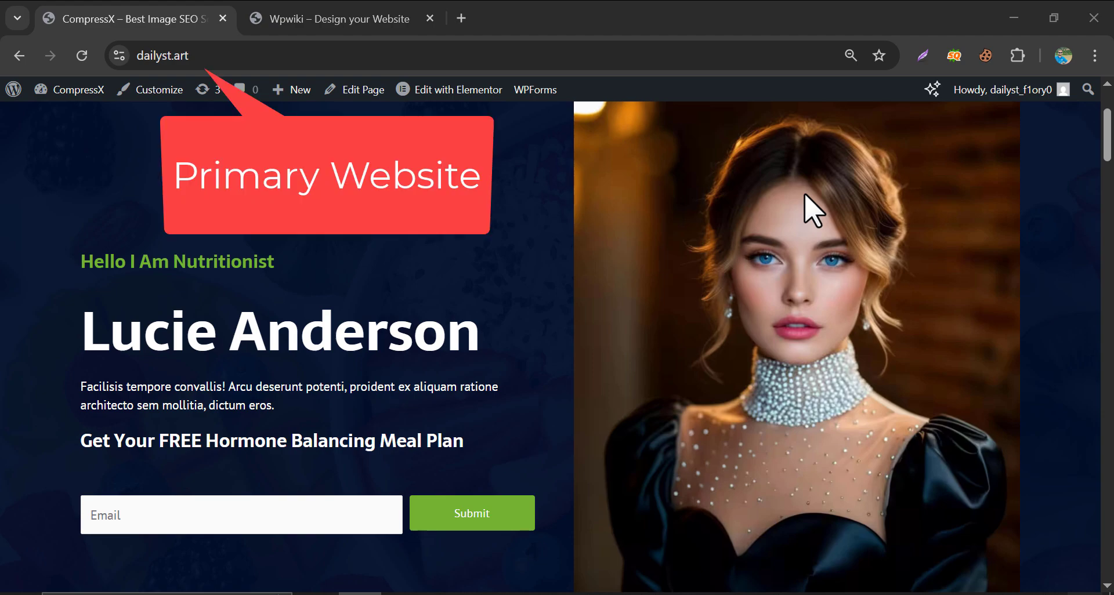
Step: Check the wpwiki.design site, then open the dailyst.art admin dashboard
click(406, 13)
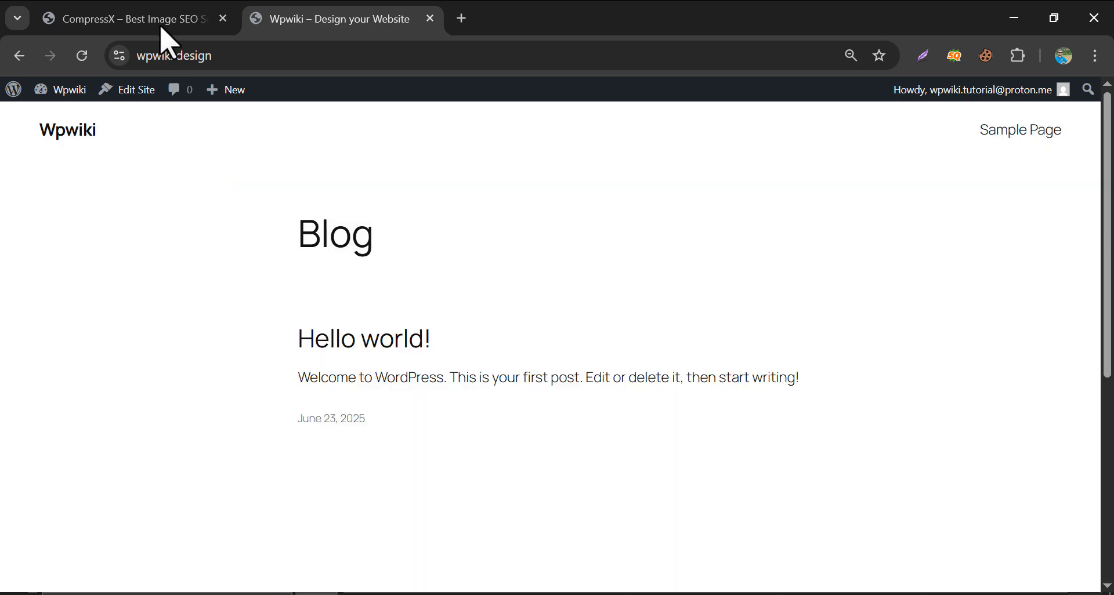
click(110, 22)
mouse_move(88, 91)
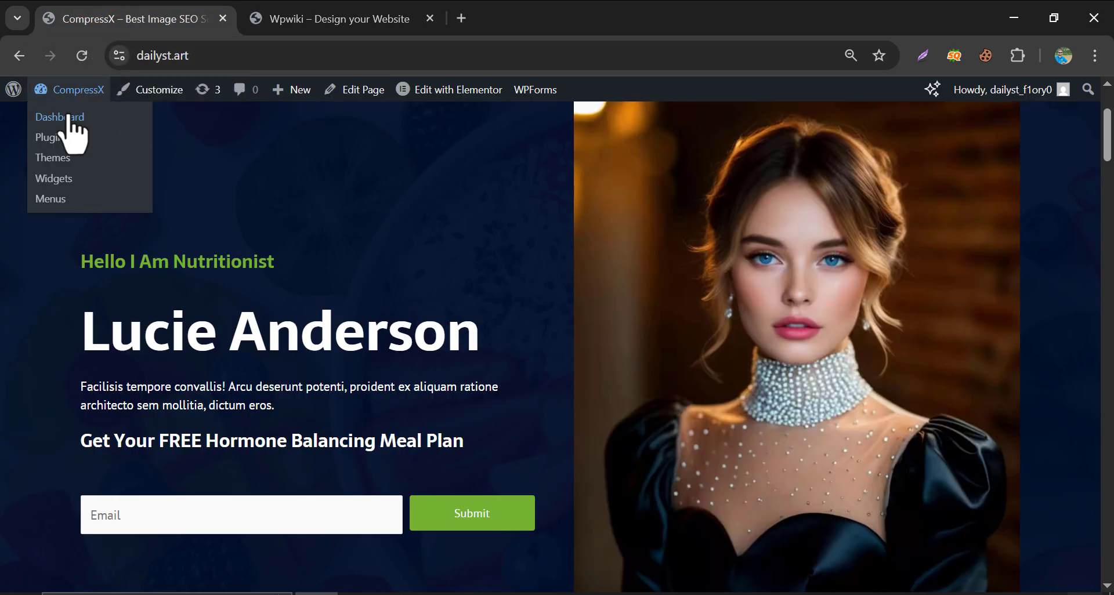
click(69, 117)
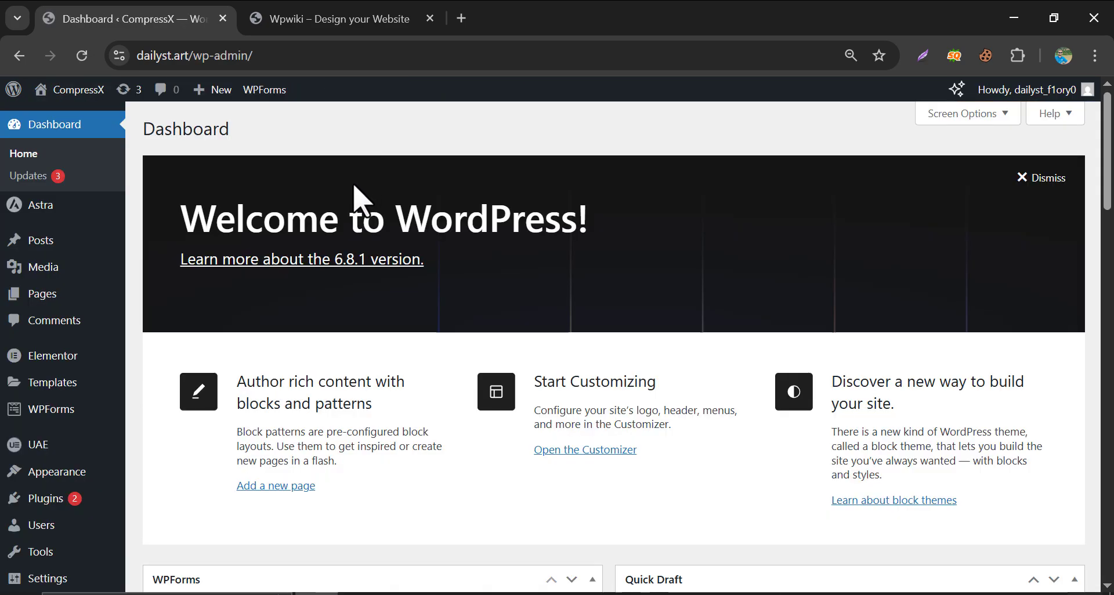
Step: Search the plugin directory for 'migrate g' and install Migrate Guru on dailyst.art
scroll(313, 244, down, 3)
mouse_move(107, 430)
click(152, 452)
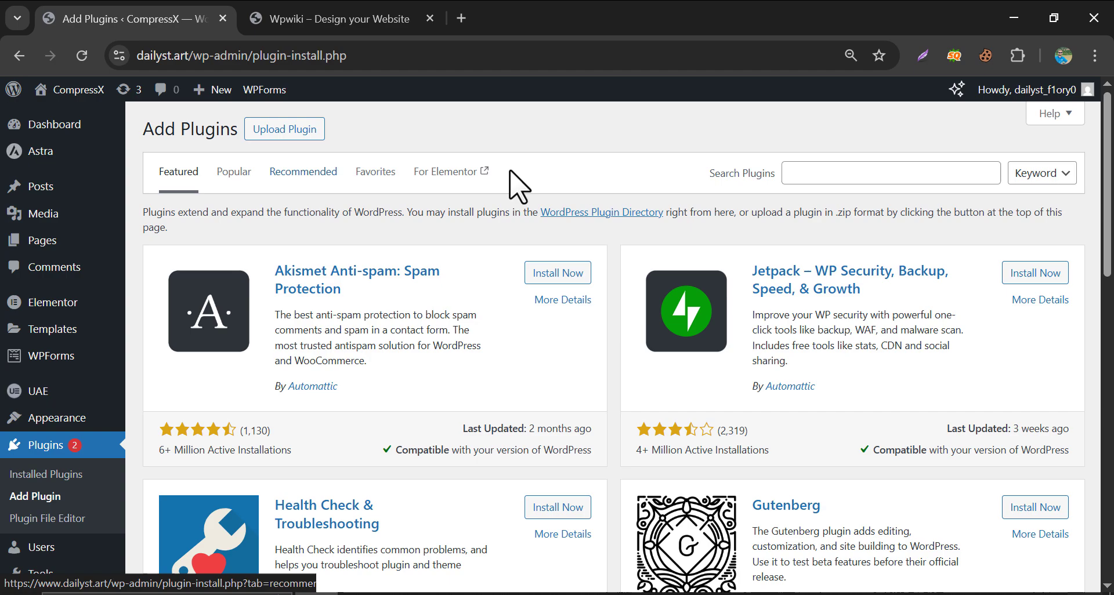
click(818, 174)
text(migrate guru)
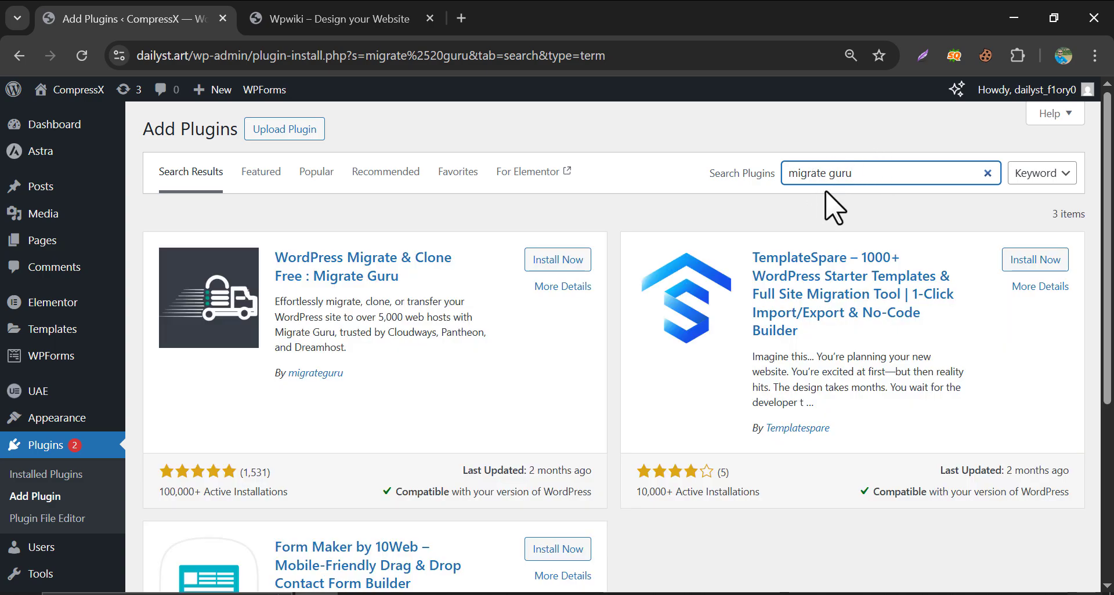
click(560, 261)
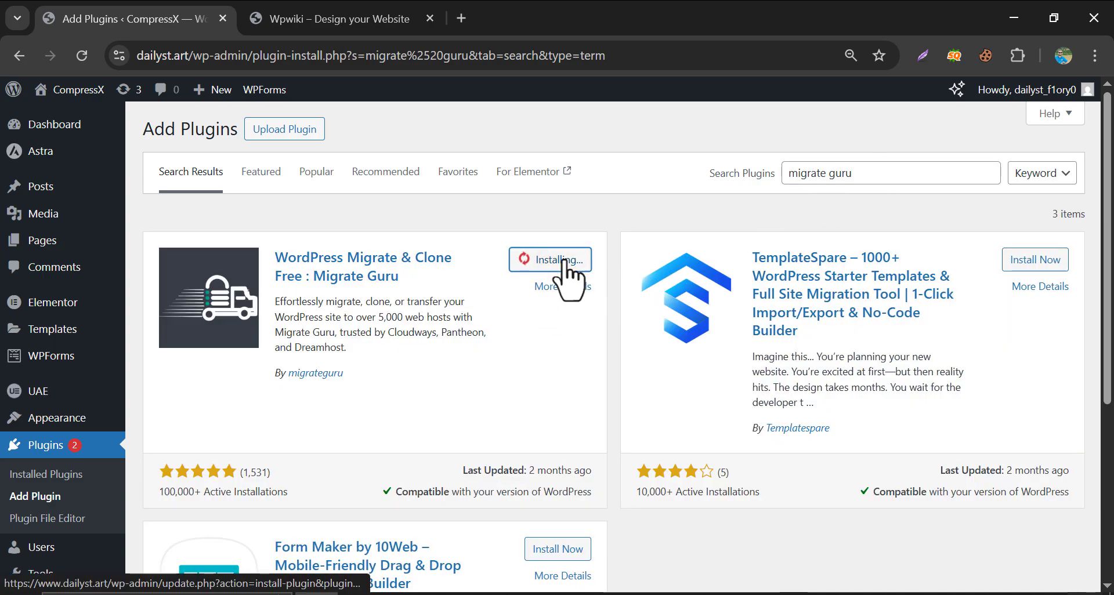
Step: On wpwiki.design, search plugins for 'migrate guru' and install Migrate Guru
click(313, 15)
mouse_move(53, 96)
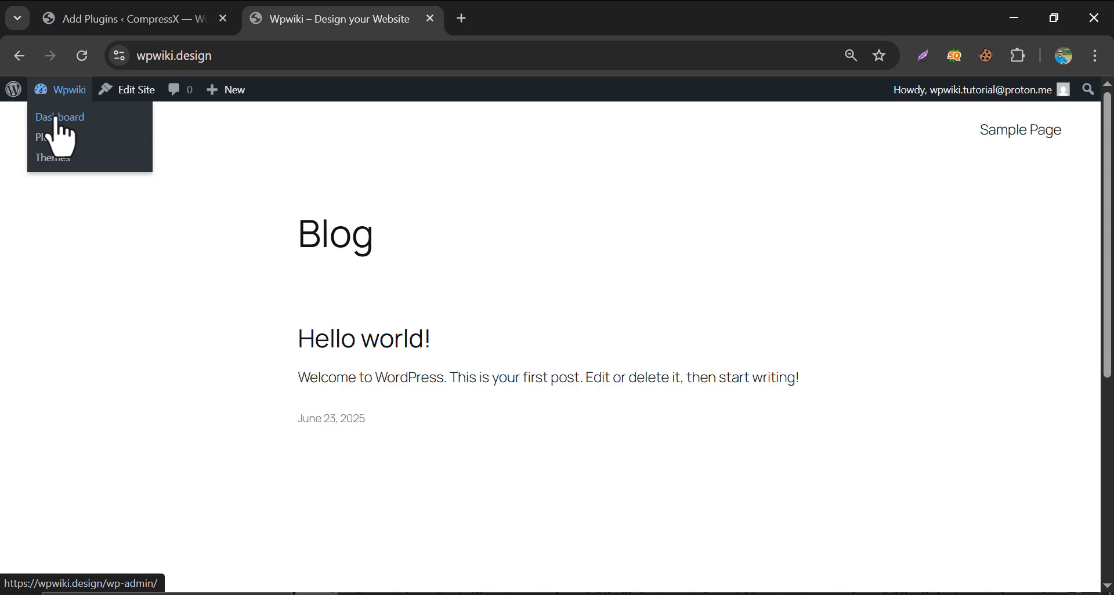
click(55, 118)
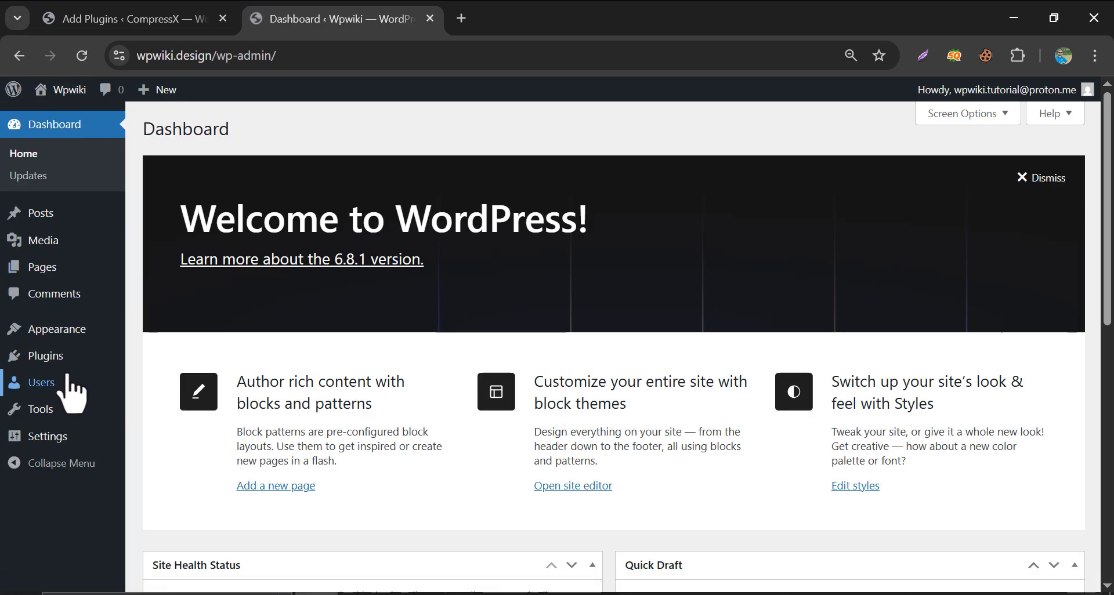
mouse_move(104, 356)
click(157, 380)
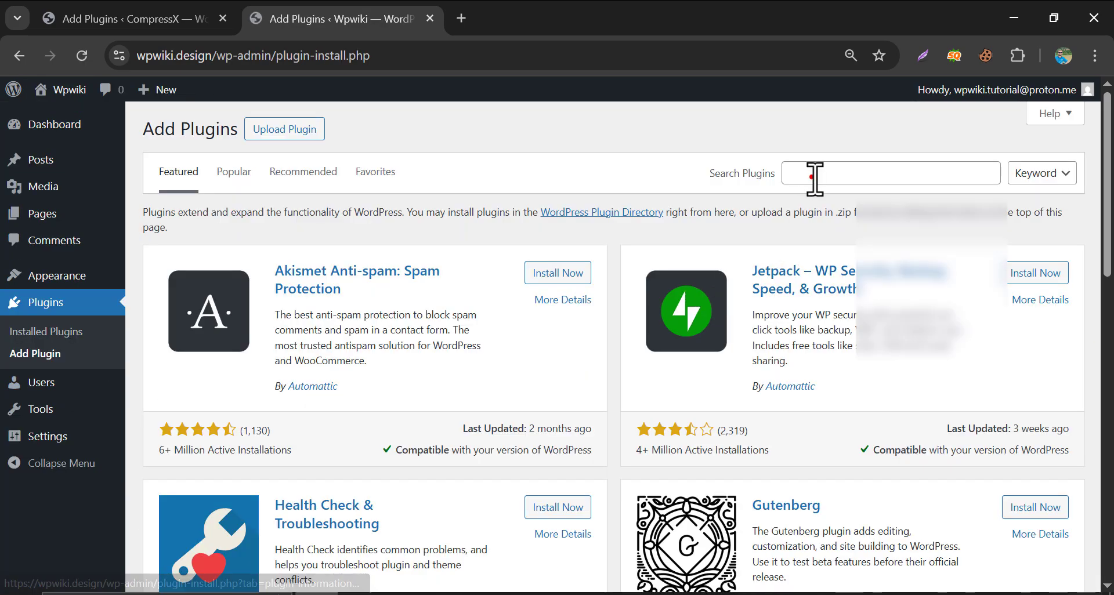
click(814, 174)
text(migrate guru)
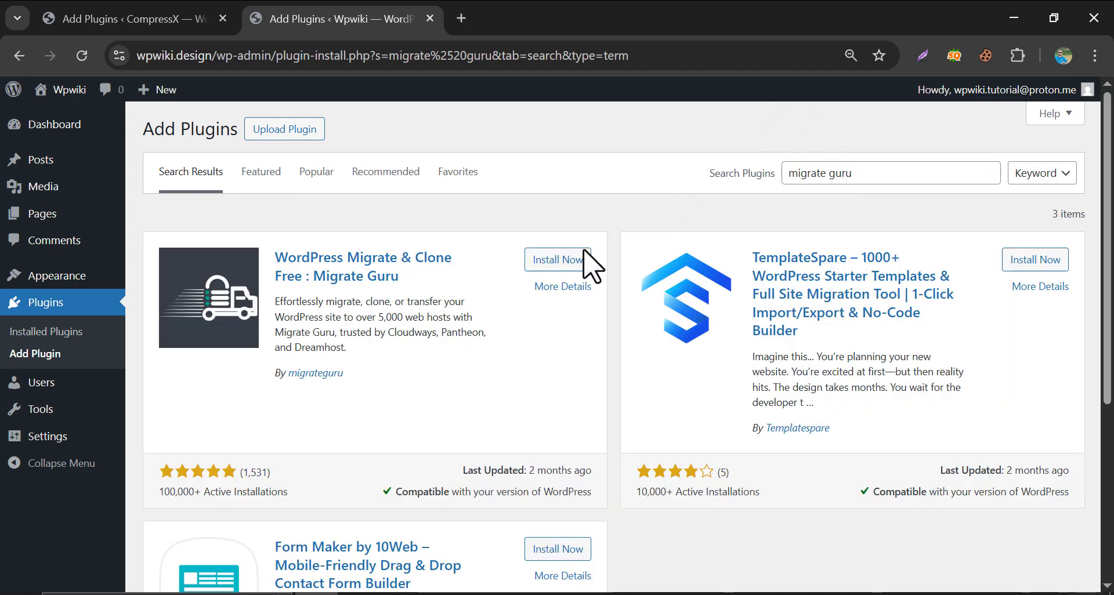
click(565, 259)
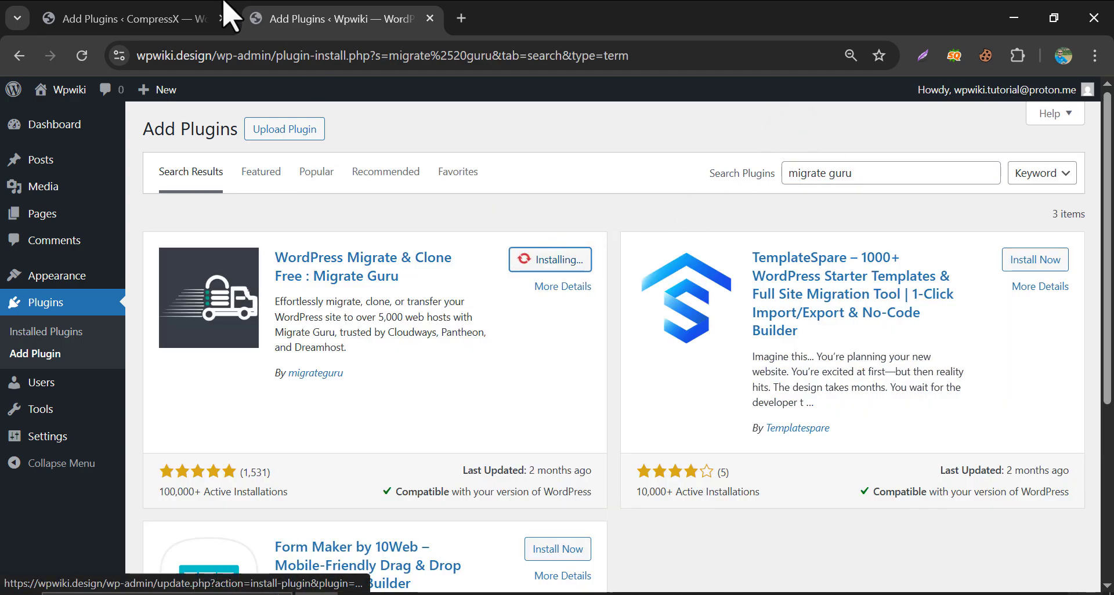
Step: Activate Migrate Guru on dailyst.art and on wpwiki.design
click(186, 17)
click(563, 262)
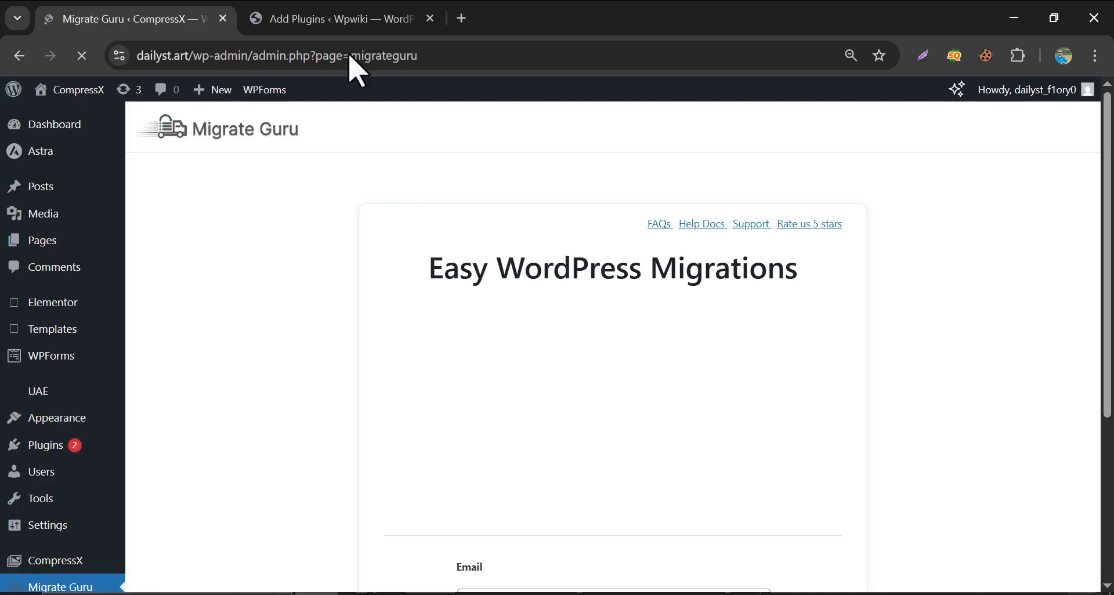
click(348, 19)
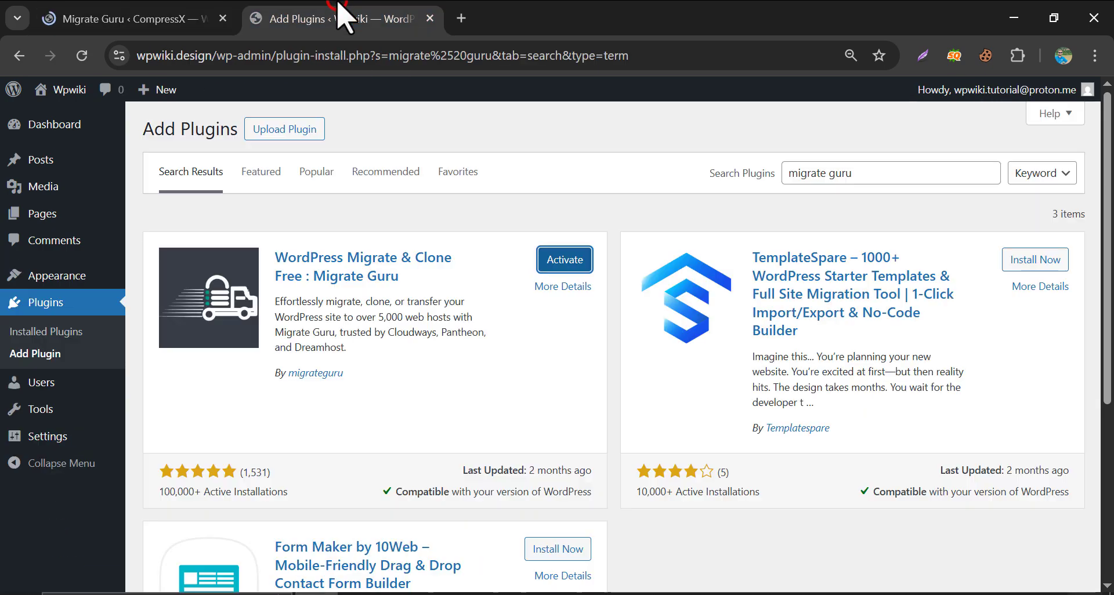
click(566, 261)
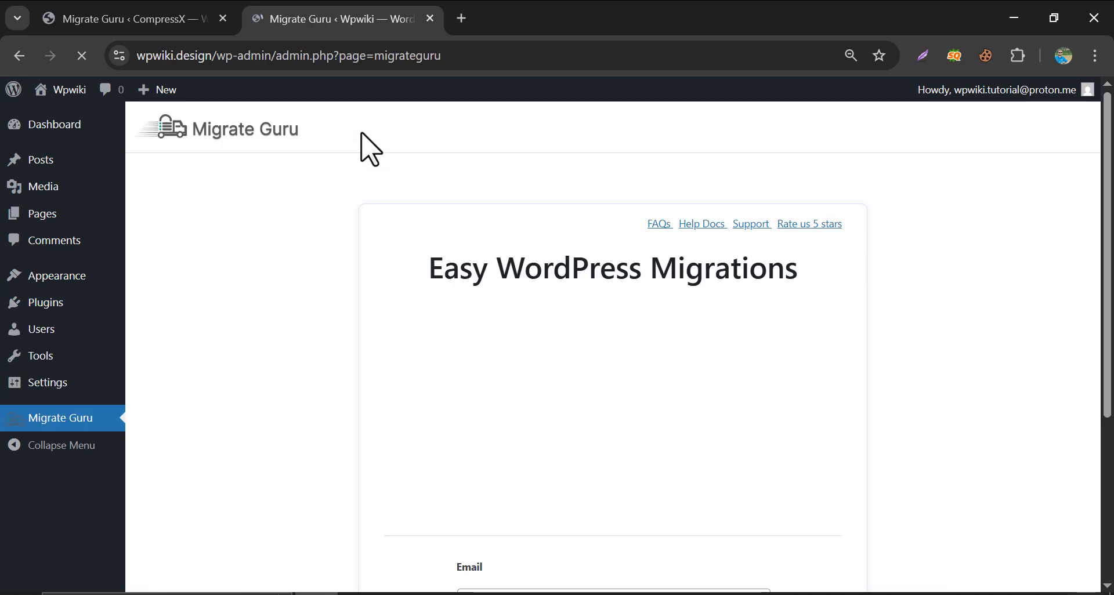
click(129, 18)
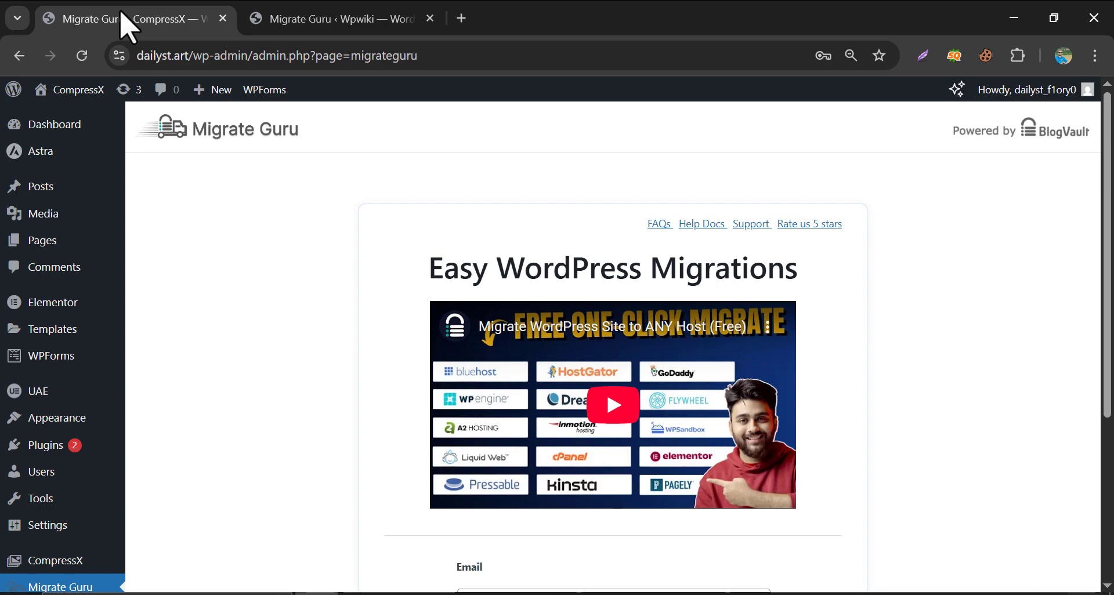
Step: Reveal and copy the wpwiki.design Migrate Guru migration key
click(341, 26)
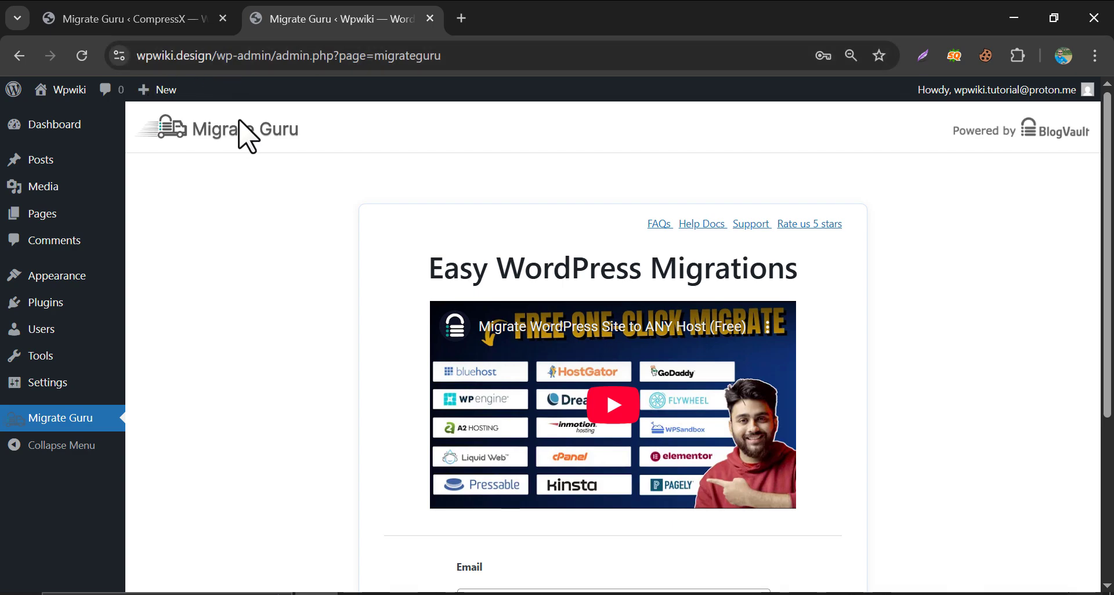
scroll(262, 128, down, 5)
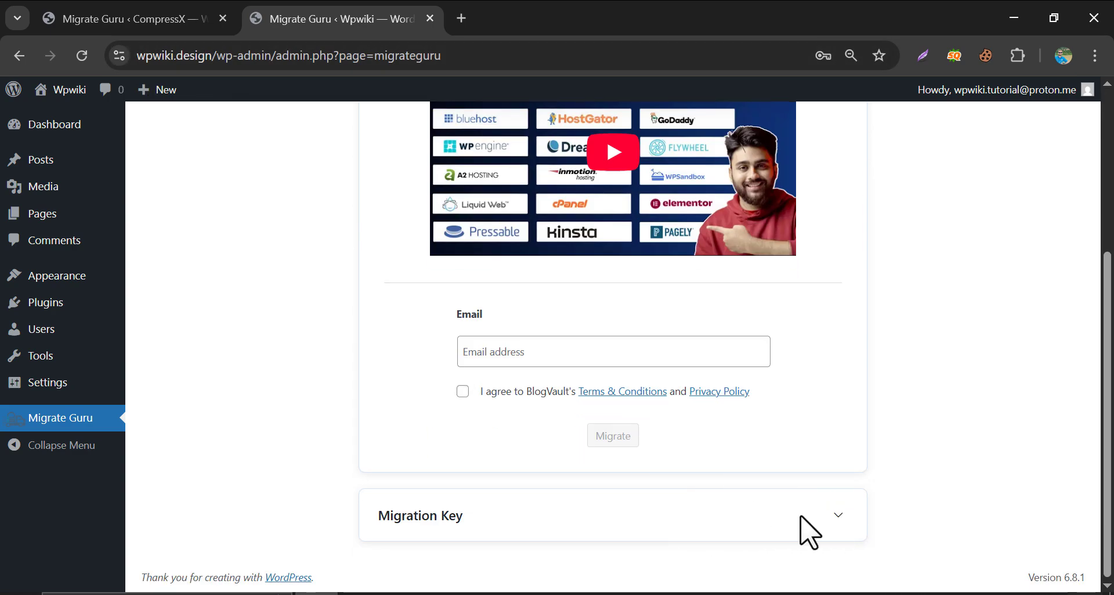
click(826, 513)
scroll(858, 442, down, 2)
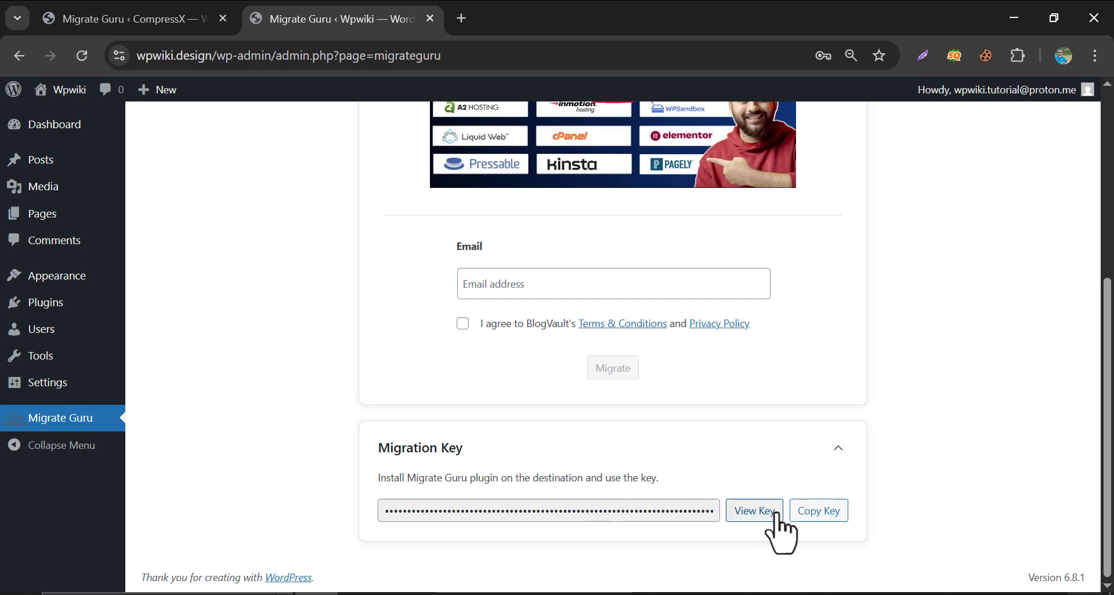
click(838, 513)
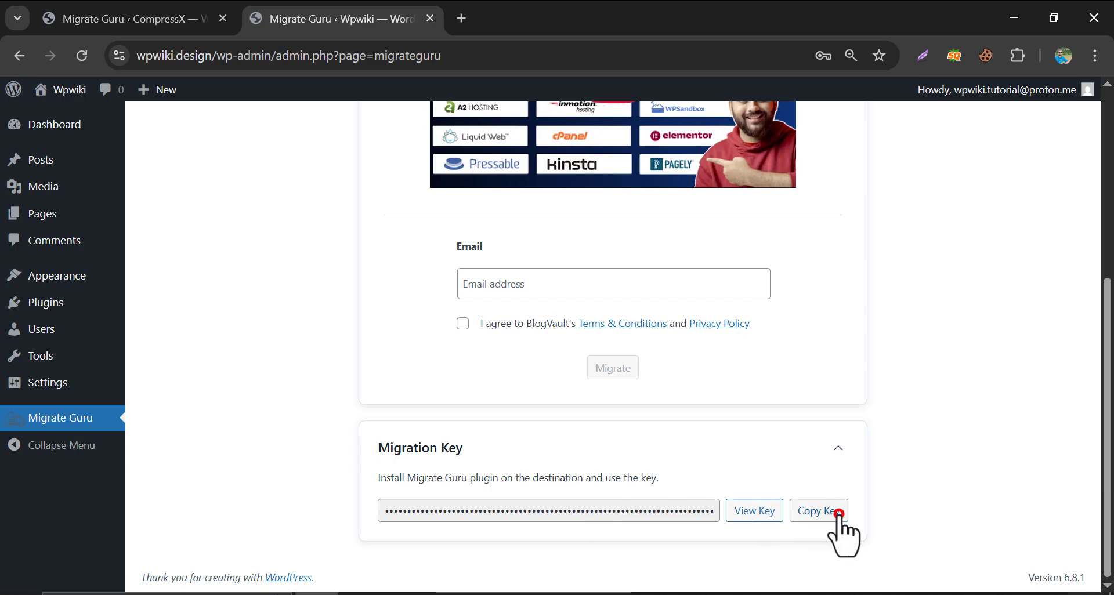
Step: On dailyst.art, enter the e-mail address and accept BlogVault's terms to begin migrating
click(142, 18)
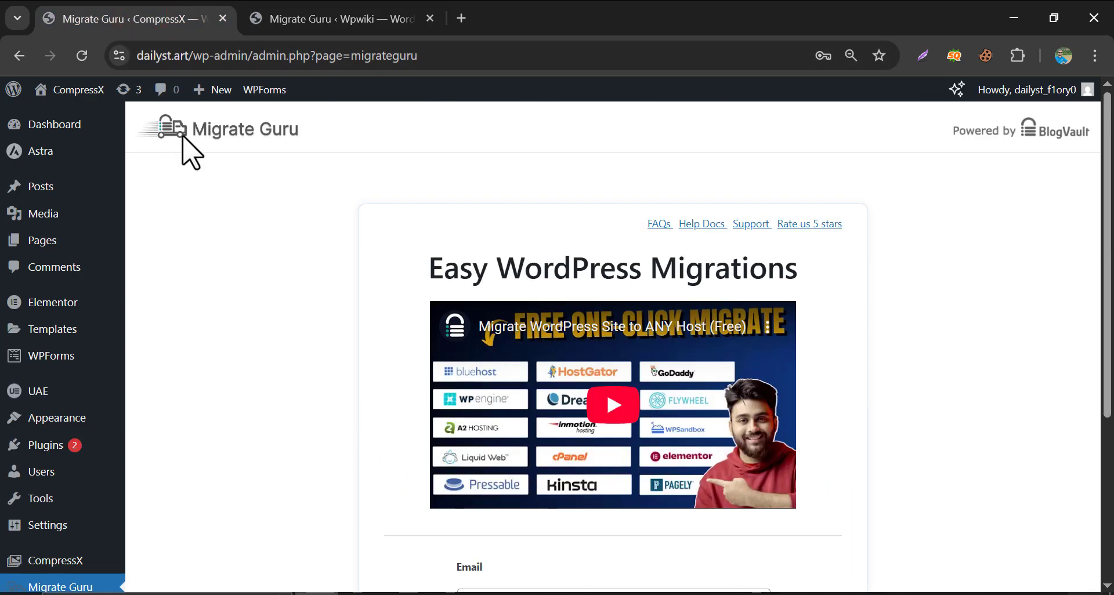
scroll(355, 224, down, 4)
click(497, 345)
text(a)
click(609, 383)
click(462, 391)
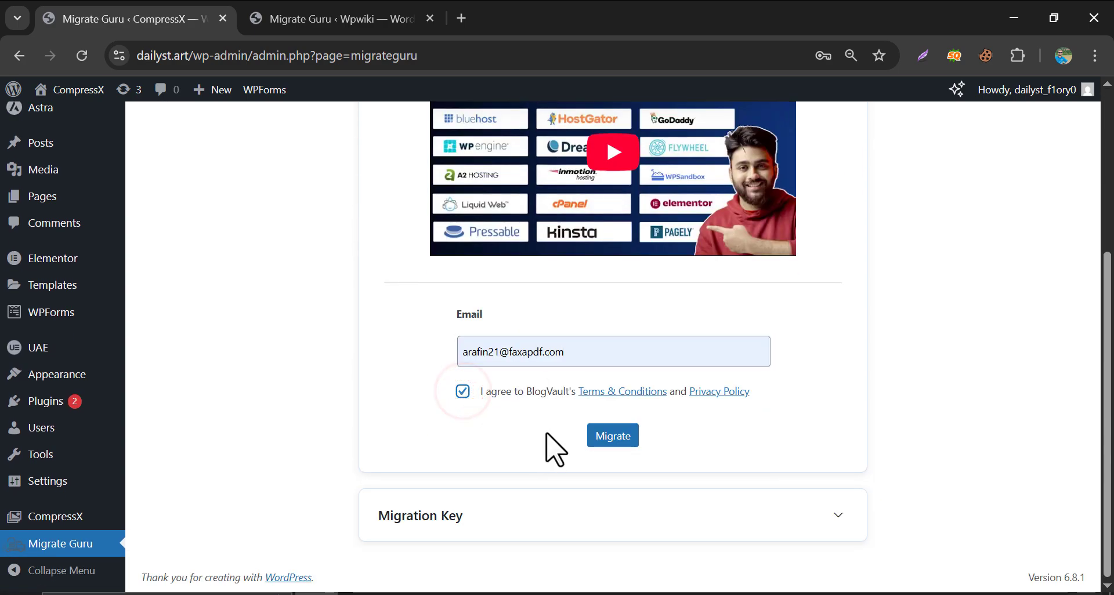
Step: Choose Other Hosts, paste the copied migration key, and start the migration
click(604, 436)
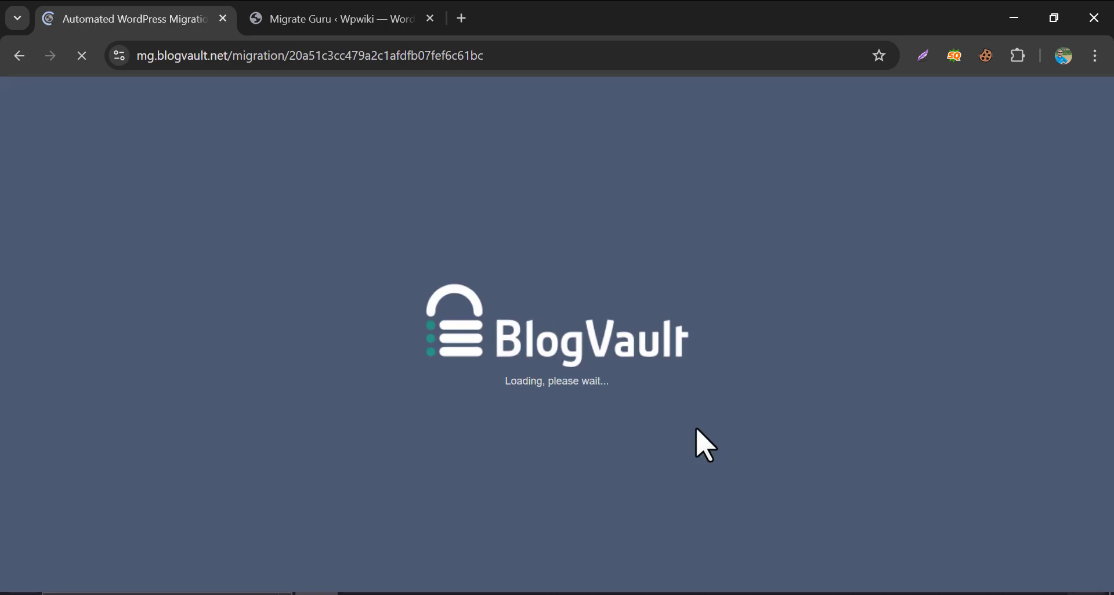
scroll(651, 416, down, 6)
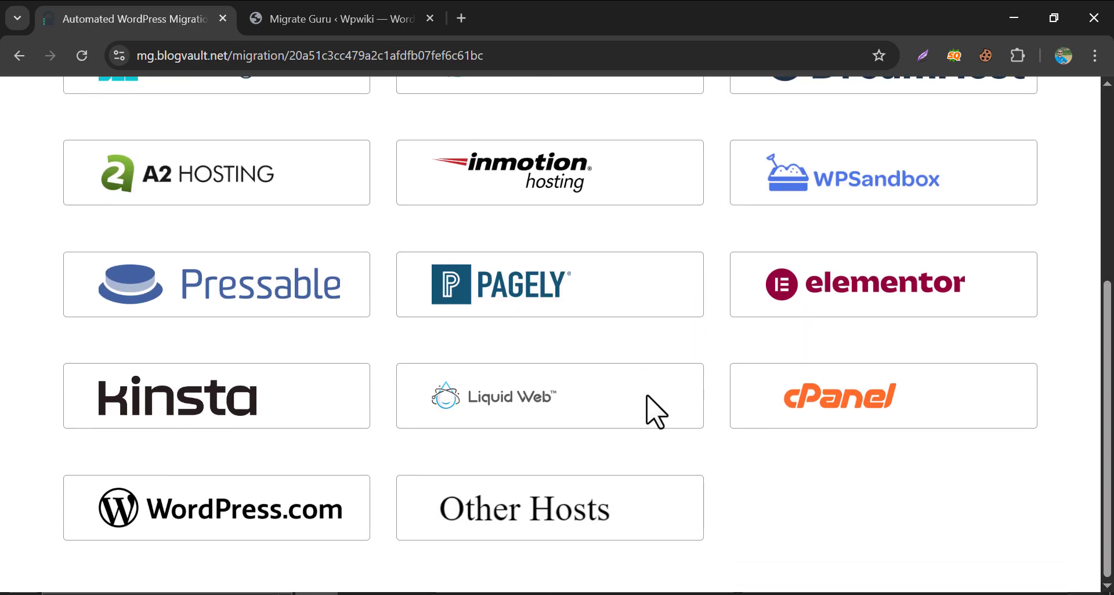
click(536, 519)
scroll(513, 505, up, 2)
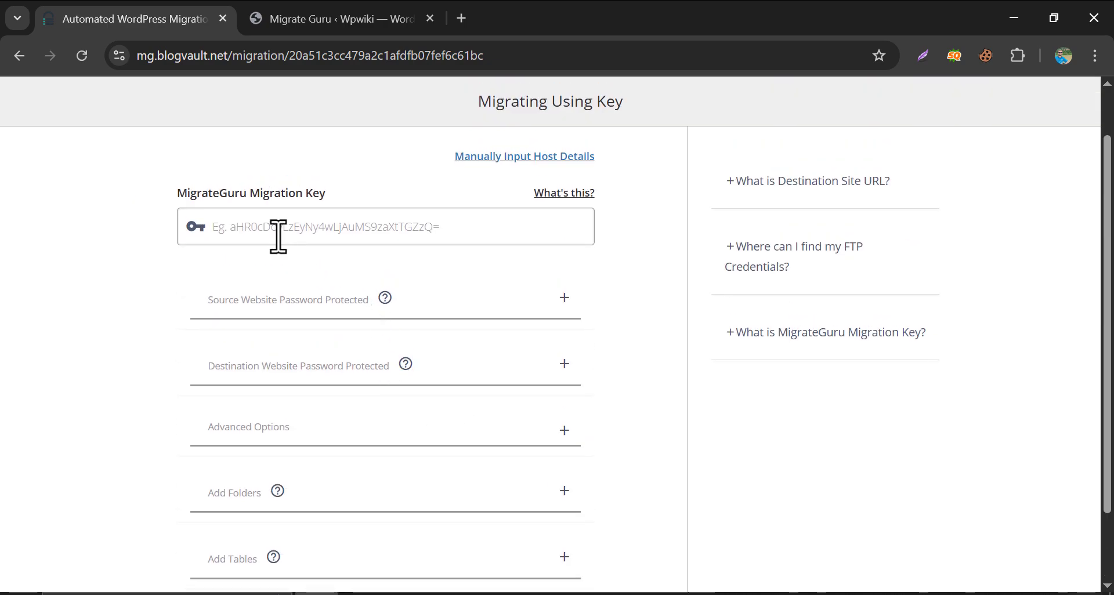
right_click(255, 226)
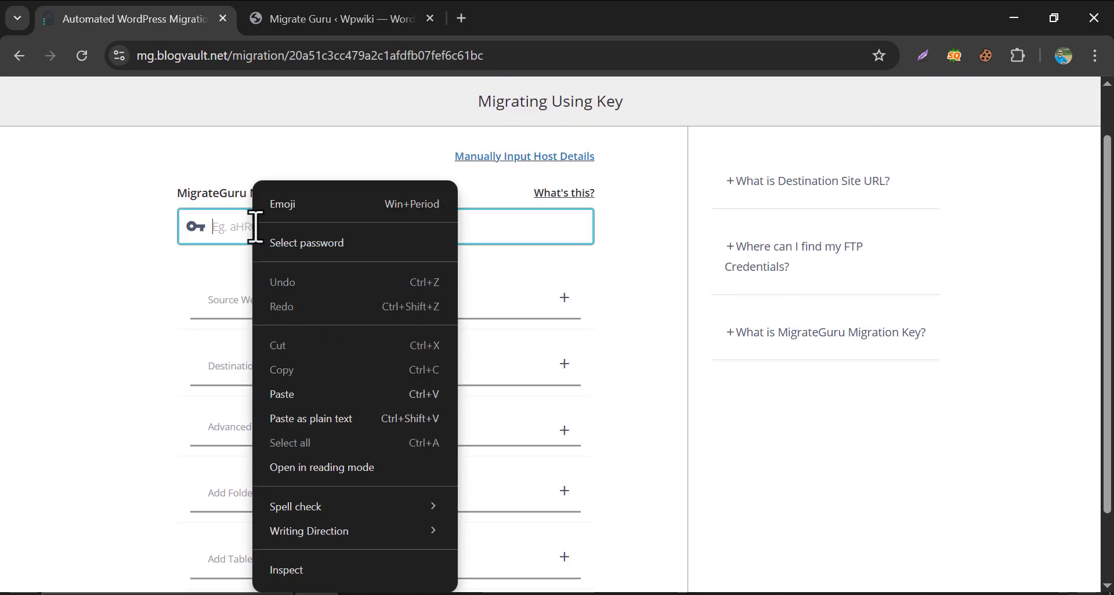
click(297, 398)
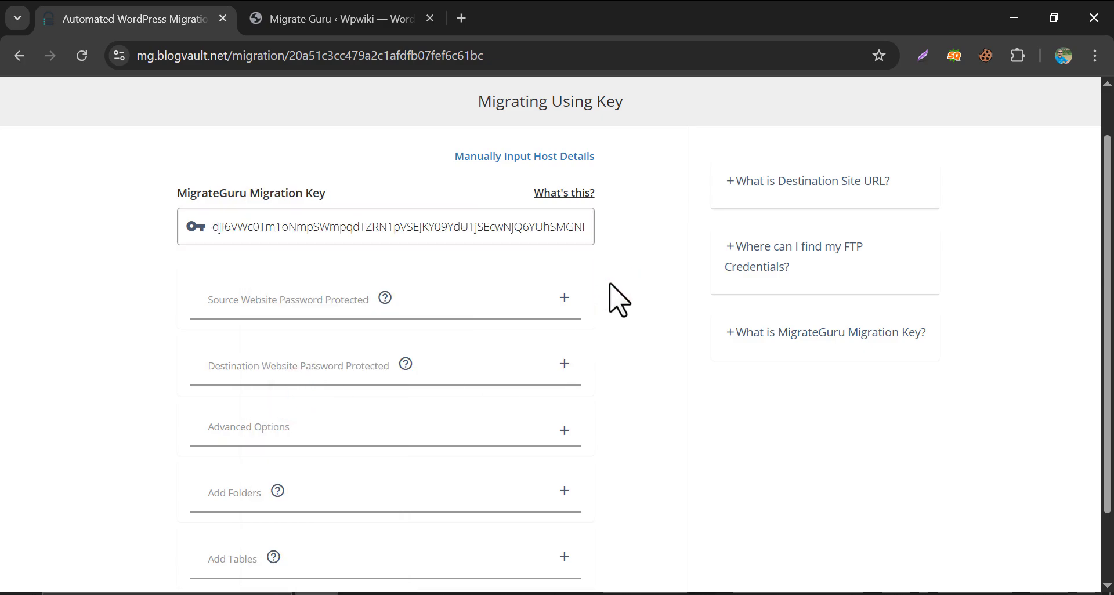
scroll(618, 300, down, 3)
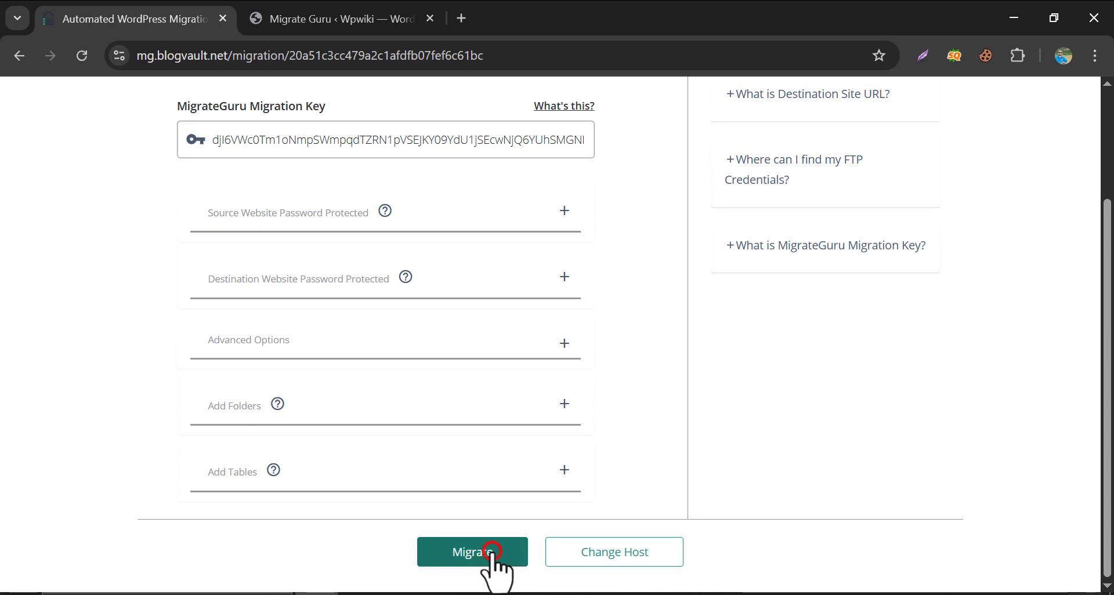
click(491, 551)
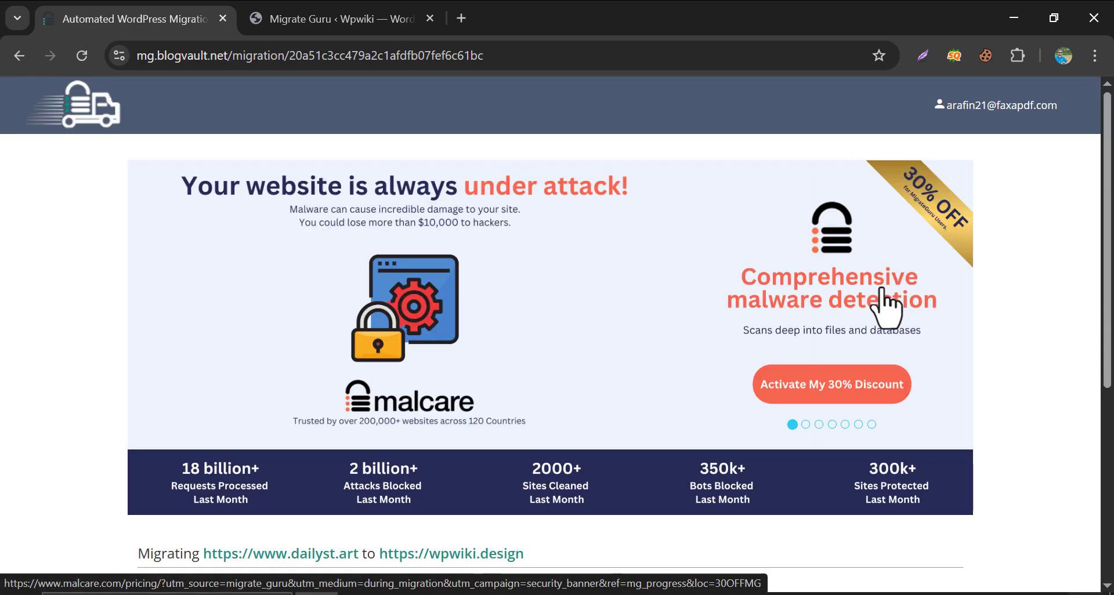
Step: Wait until all files and 21 tables are copied and the migration completes successfully
scroll(876, 302, down, 5)
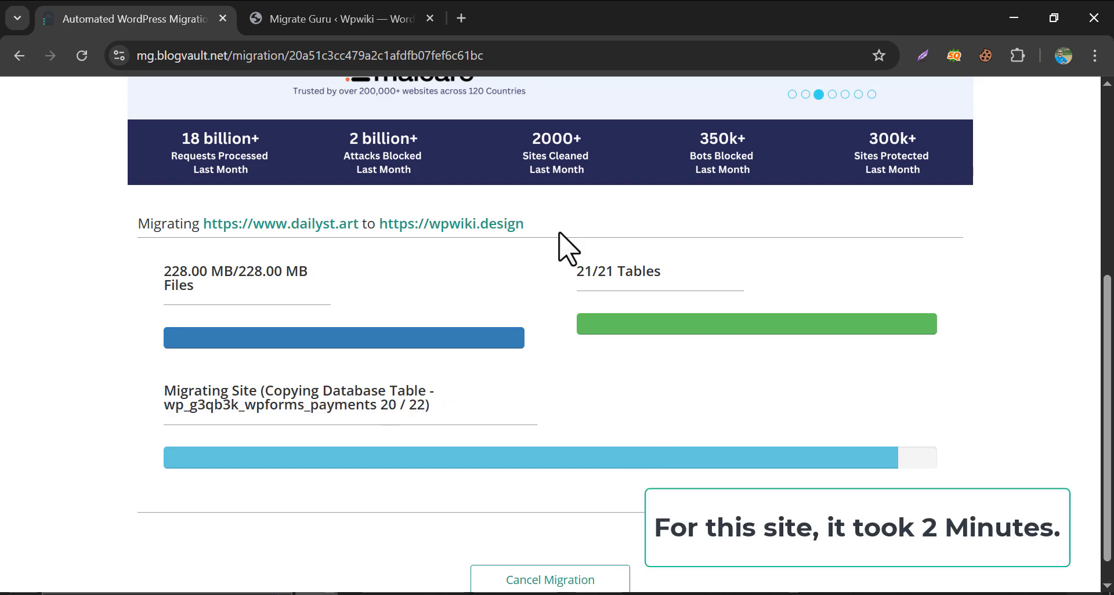
scroll(488, 286, up, 5)
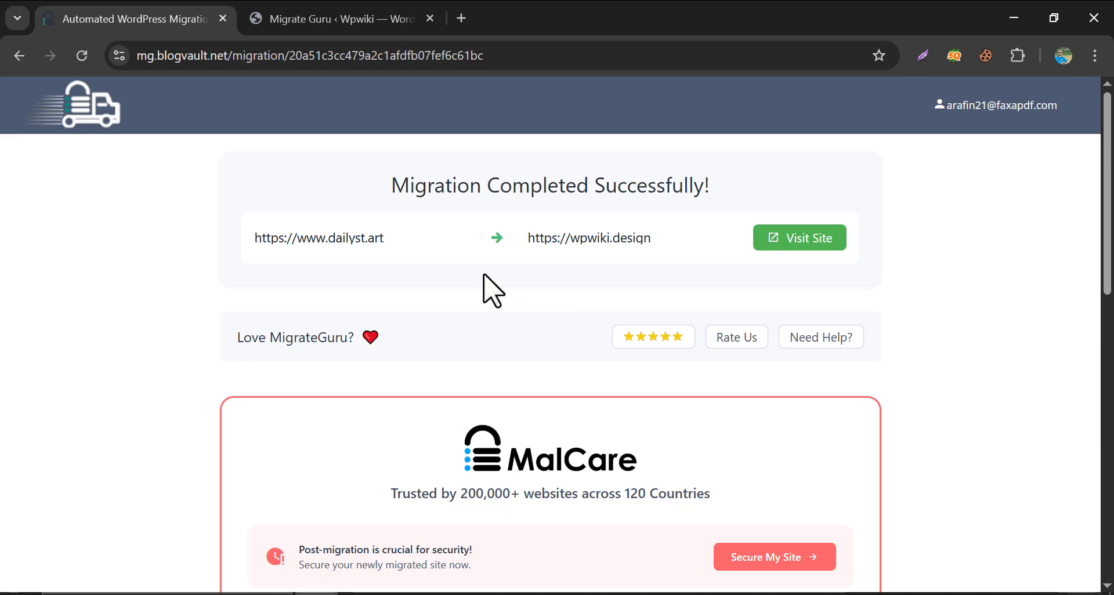
Step: Visit wpwiki.design and scroll through the migrated Lucie Anderson nutrition homepage sections
click(790, 241)
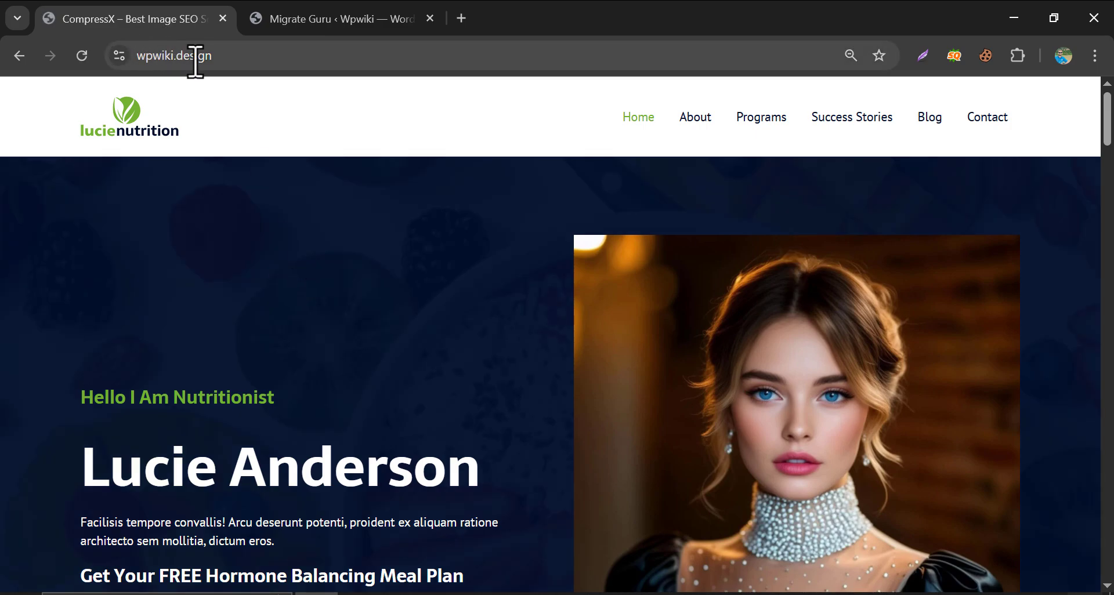
scroll(439, 238, down, 3)
scroll(439, 238, down, 15)
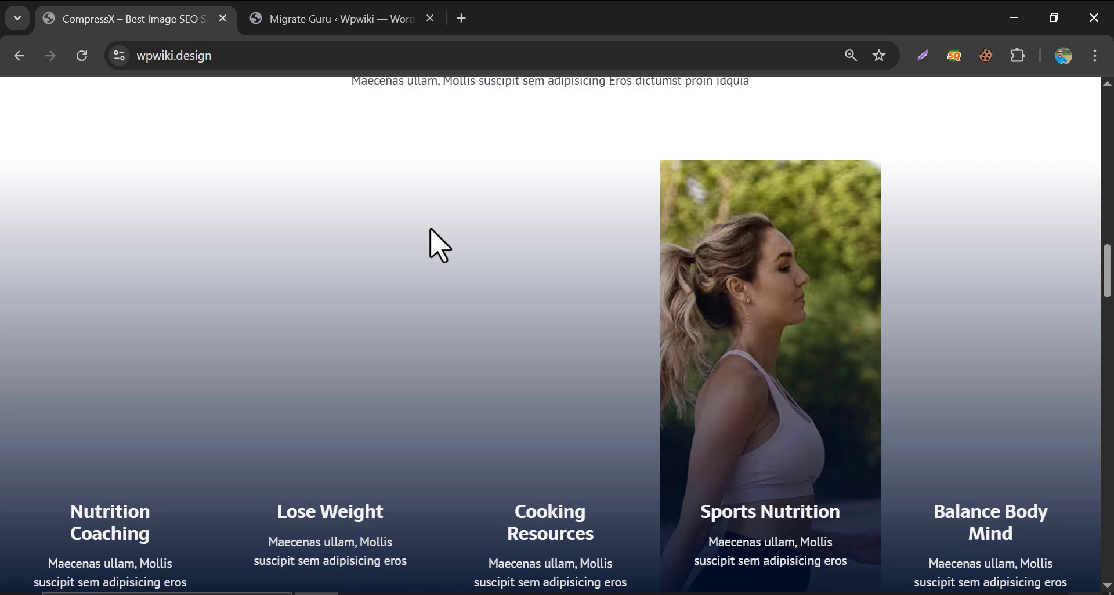
scroll(435, 238, up, 5)
scroll(435, 232, down, 15)
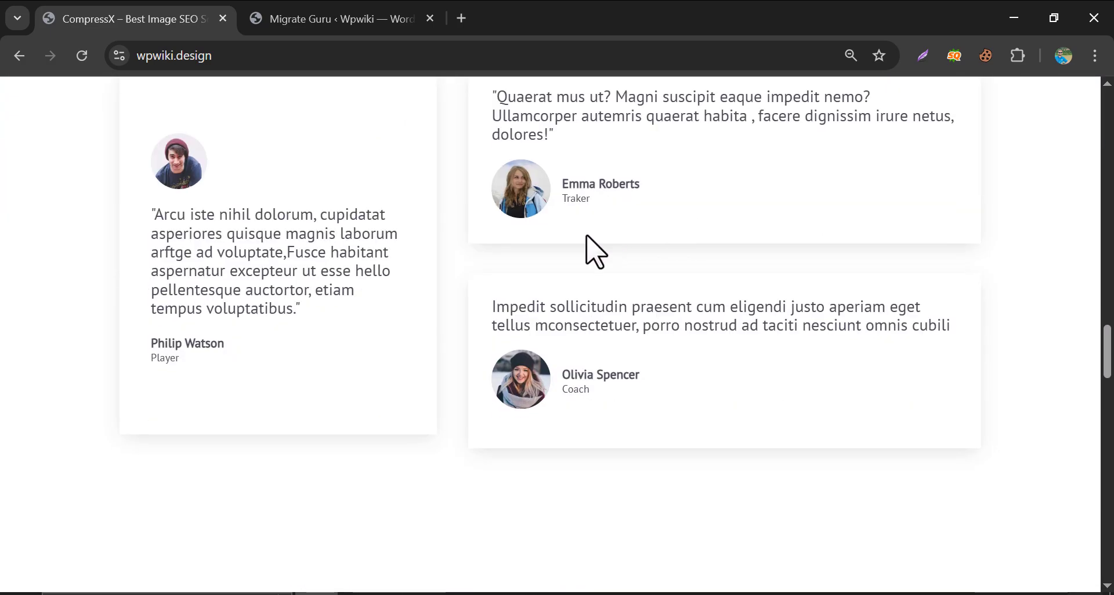
scroll(523, 240, down, 10)
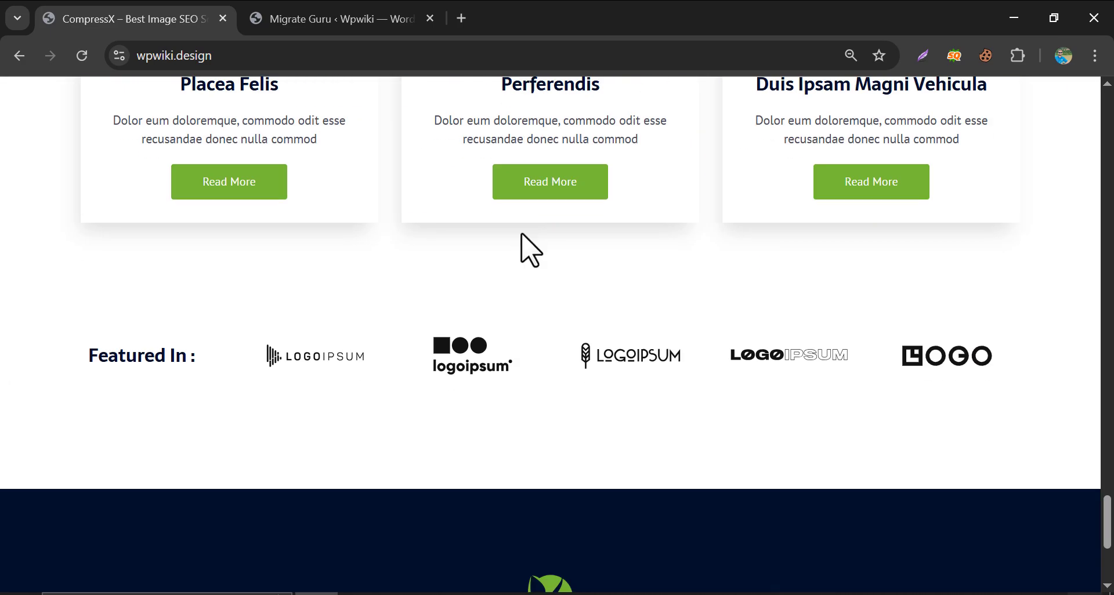
scroll(523, 368, up, 4)
click(548, 253)
scroll(545, 261, up, 20)
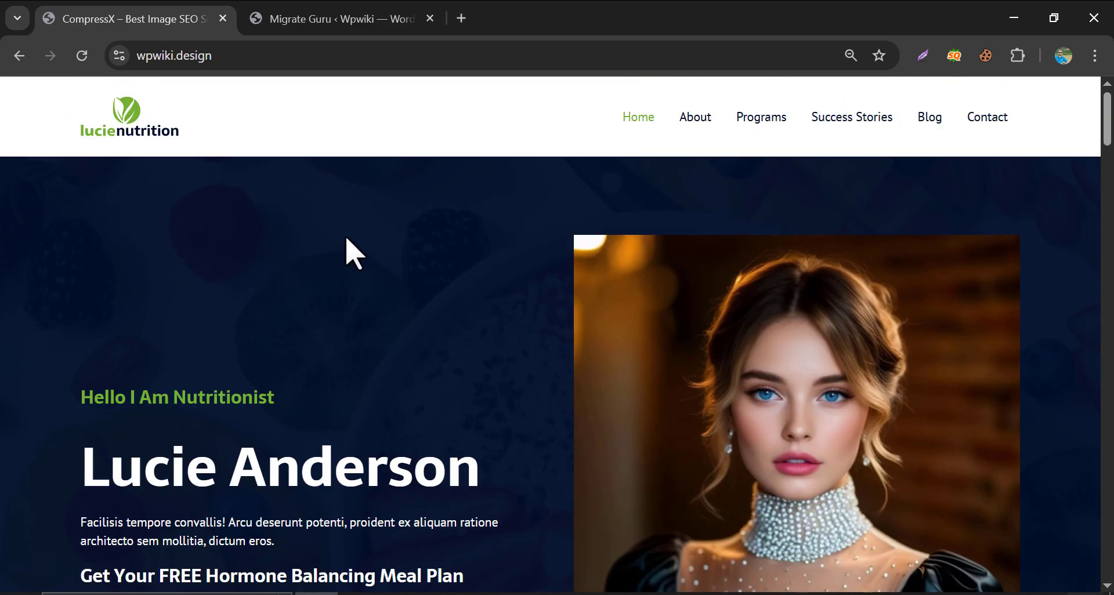
click(379, 58)
Step: Go to the wpwiki.design wp-admin page and log in with Remember Me ticked
click(414, 58)
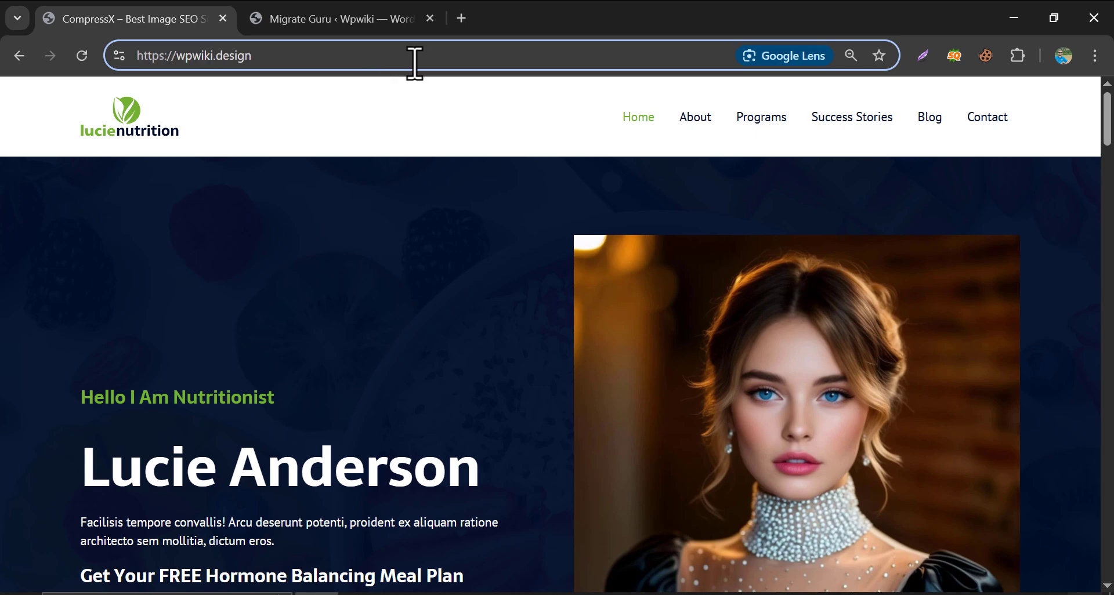
text(/)
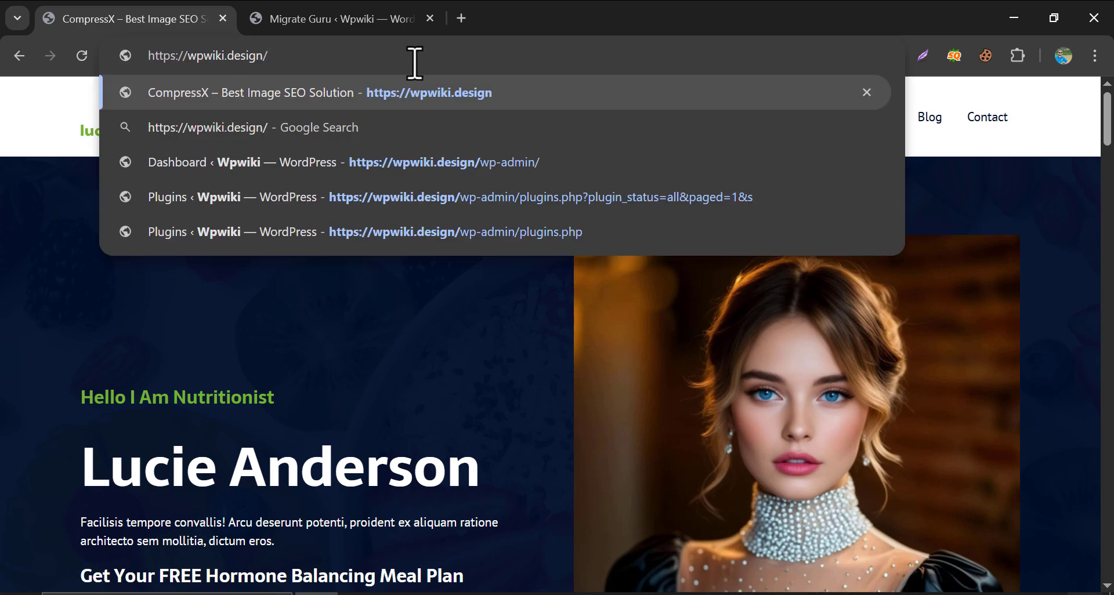
click(446, 169)
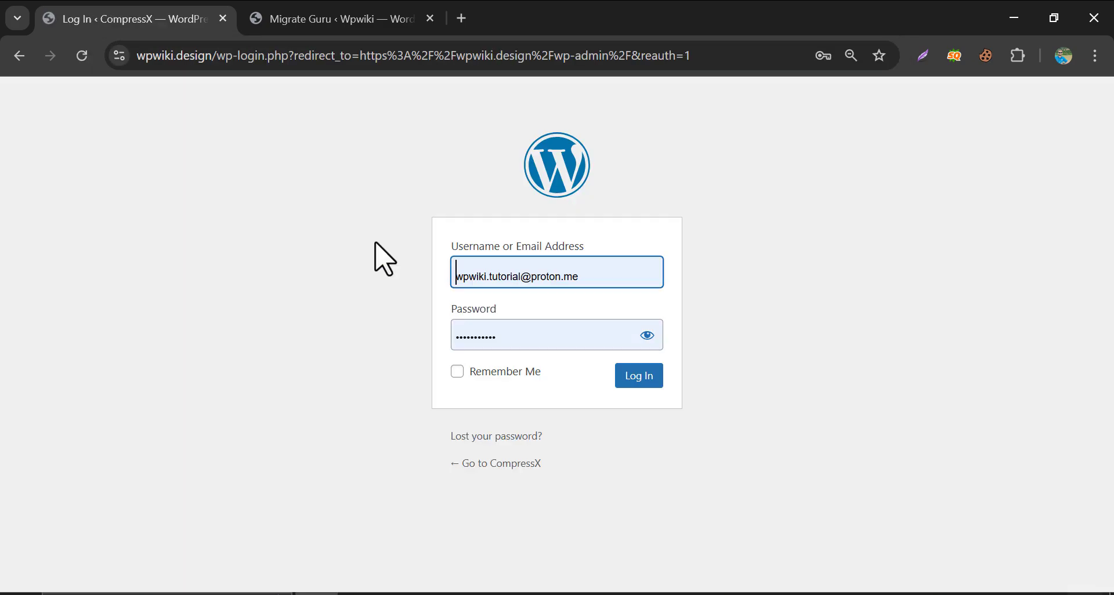
click(648, 367)
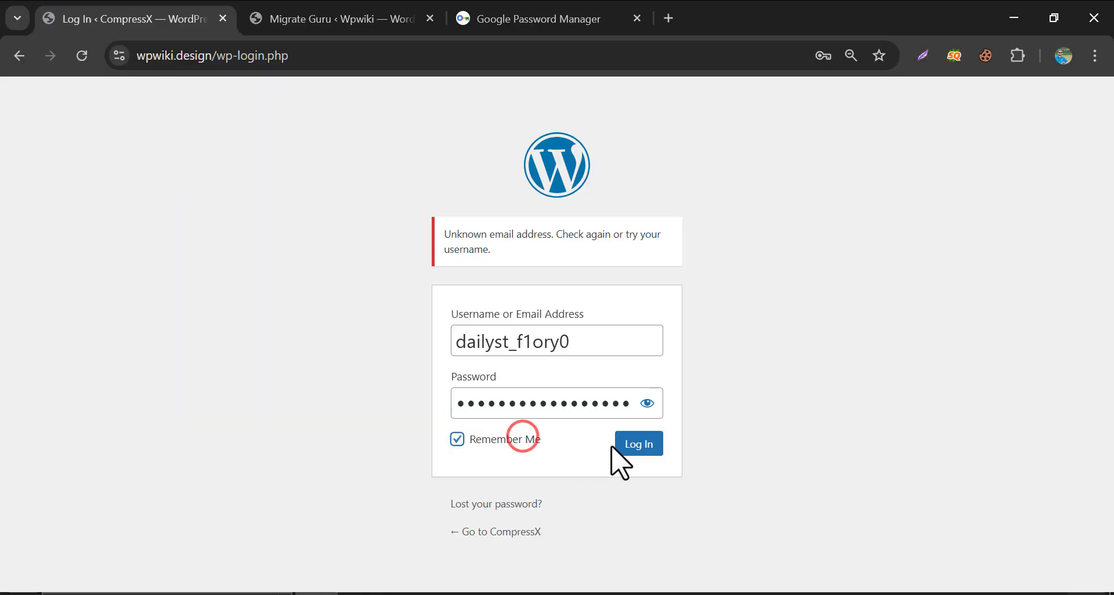
click(637, 448)
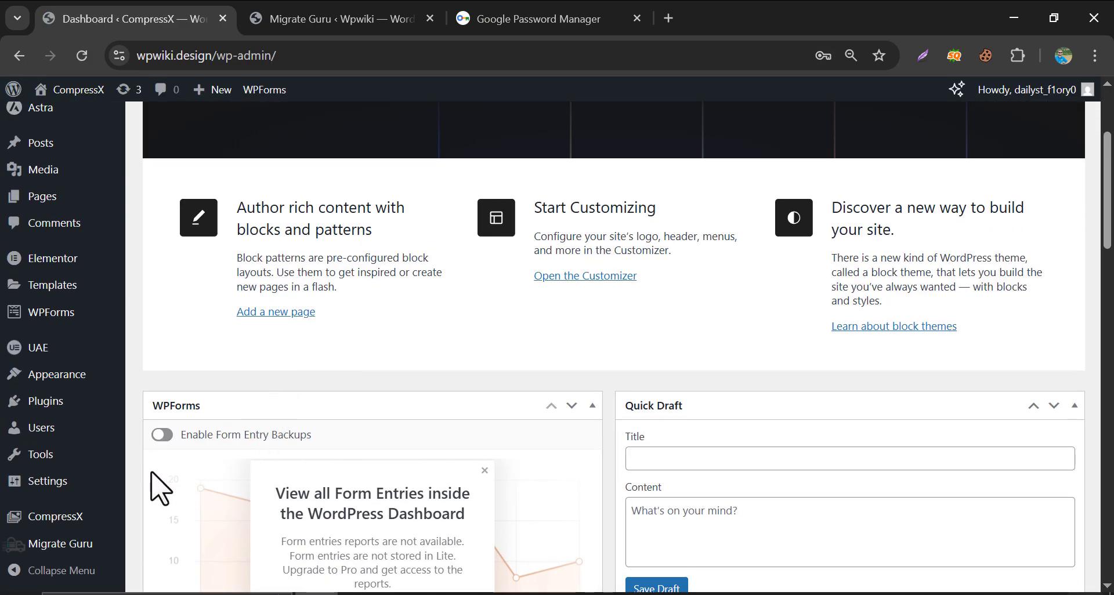
mouse_move(55, 490)
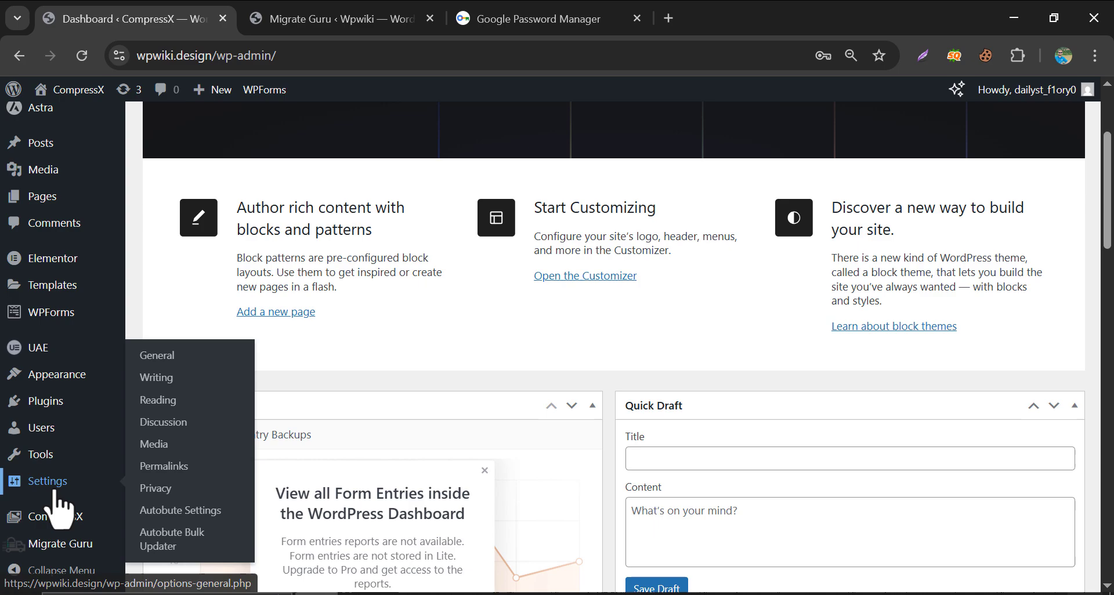
Step: Re-save the Post name permalink structure in Settings > Permalinks
click(169, 467)
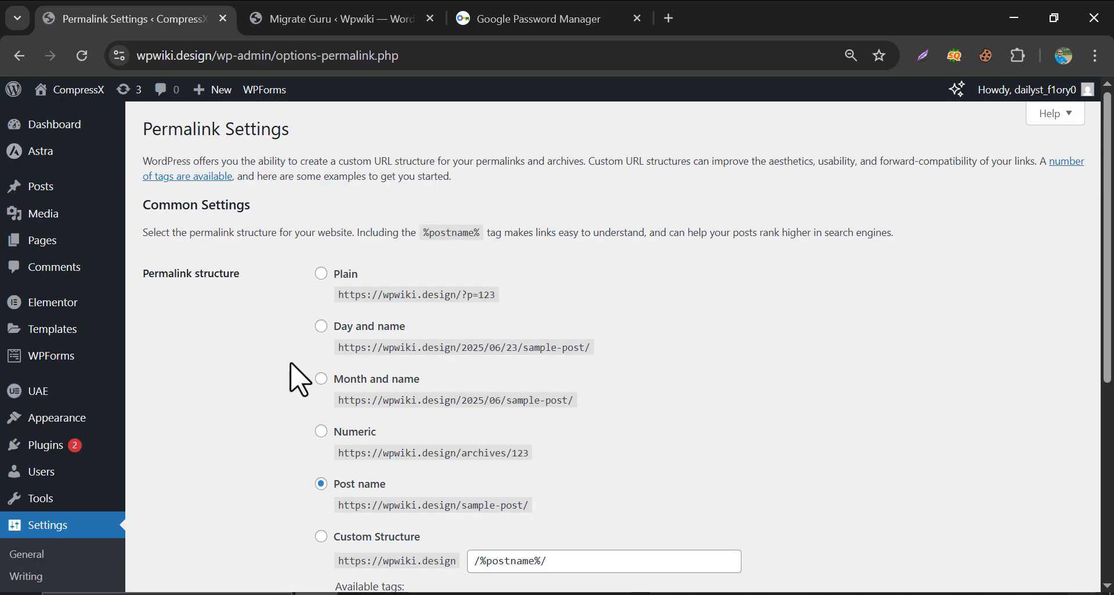
scroll(299, 380, down, 5)
click(168, 515)
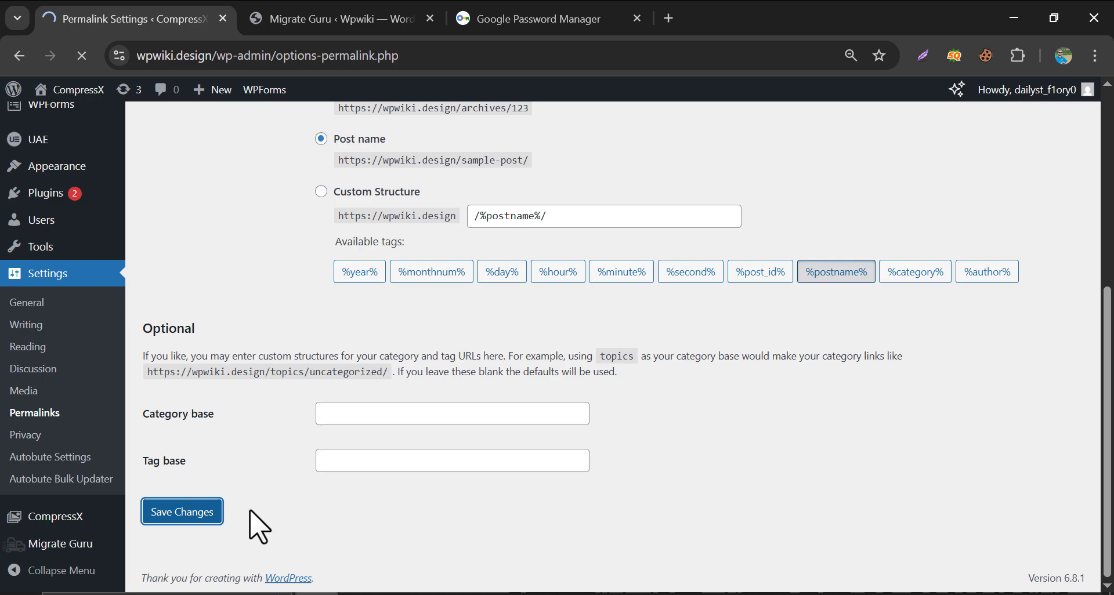